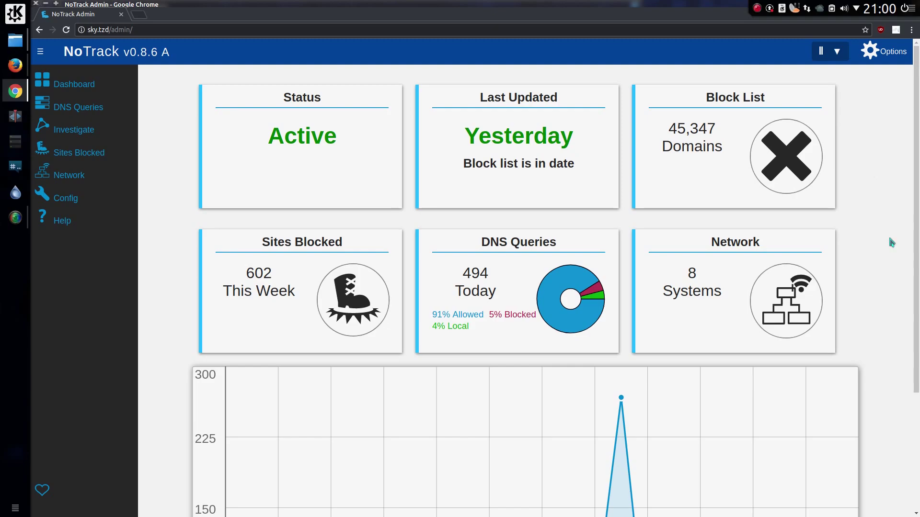
- Scroll the dashboard down to the query chart and back up to the status cards
{"action": "scroll", "coordinate": [889, 238], "scroll_direction": "down", "scroll_amount": 3}
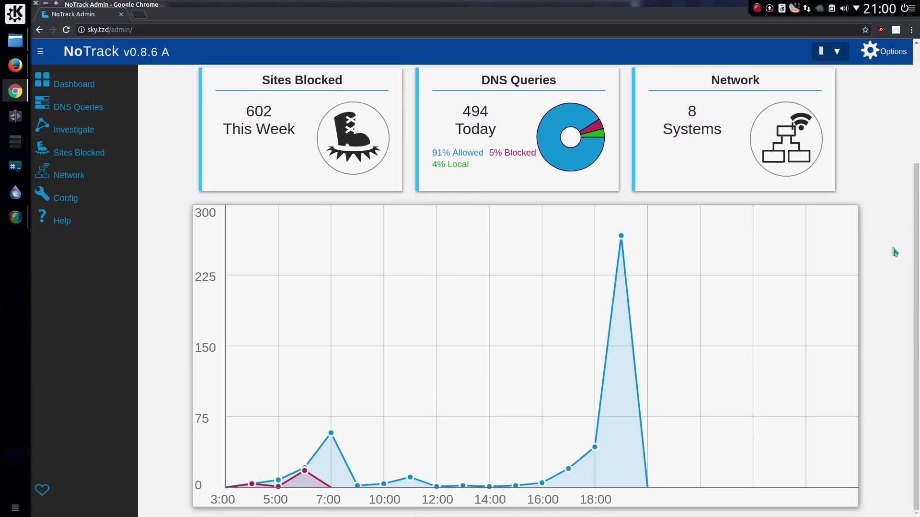
{"action": "scroll", "coordinate": [895, 252], "scroll_direction": "up", "scroll_amount": 3}
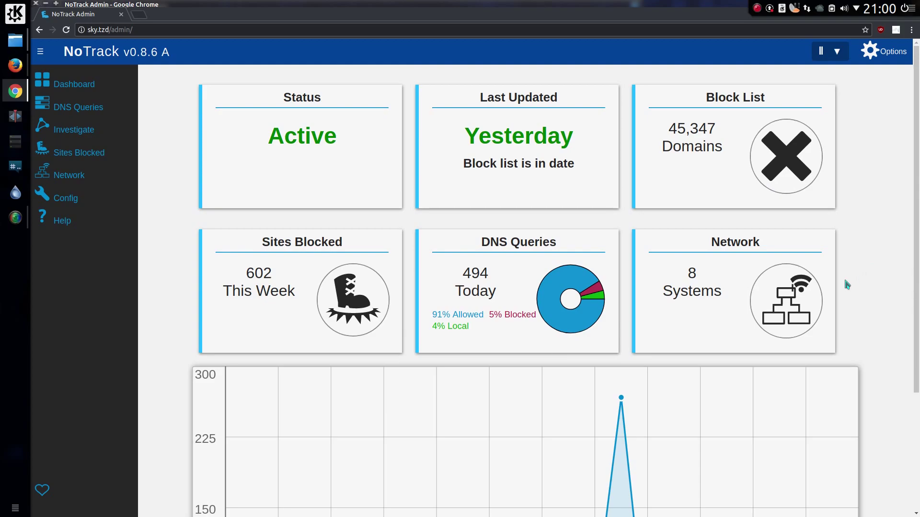
- Run a WHOIS lookup for bbc.co.uk on the Investigate page
{"action": "left_click", "coordinate": [72, 130]}
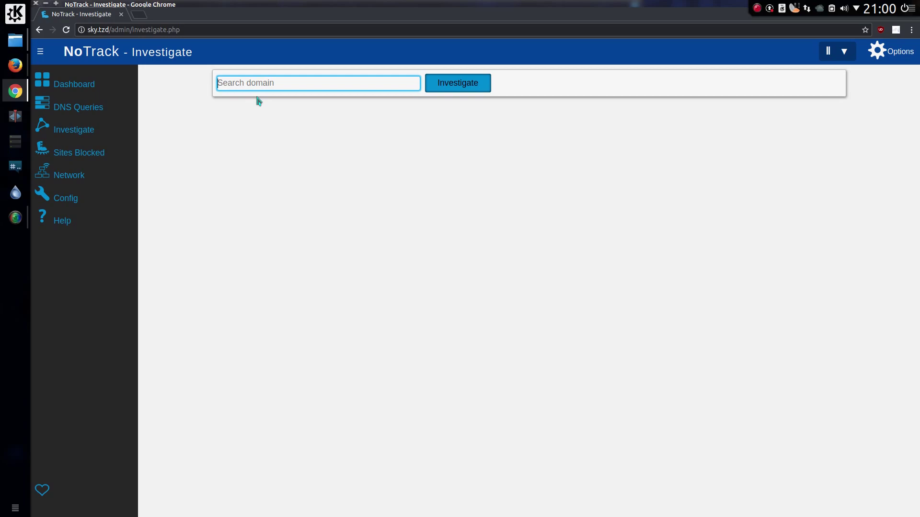
{"action": "type", "text": "bbc.co.uk"}
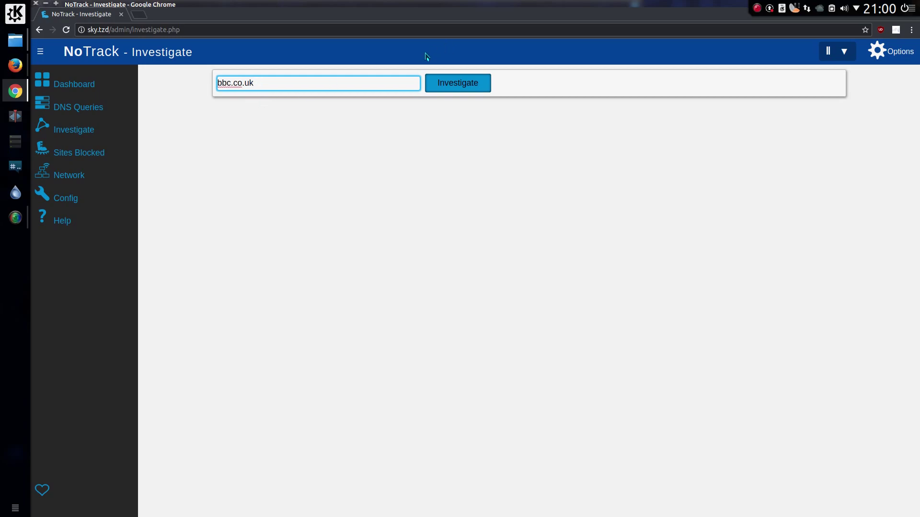
{"action": "left_click", "coordinate": [440, 84]}
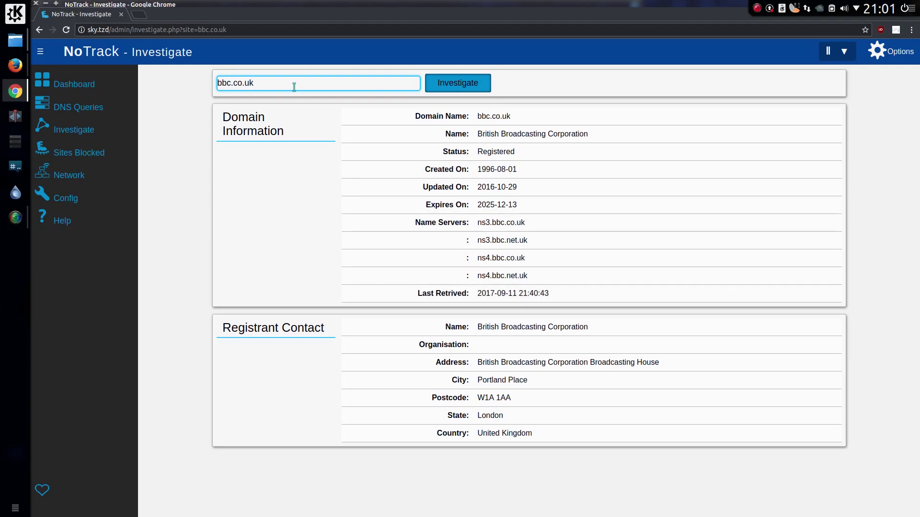
- Replace the domain with duckduckgo.com and run its WHOIS lookup
{"action": "left_click_drag", "start_coordinate": [293, 84], "coordinate": [189, 84]}
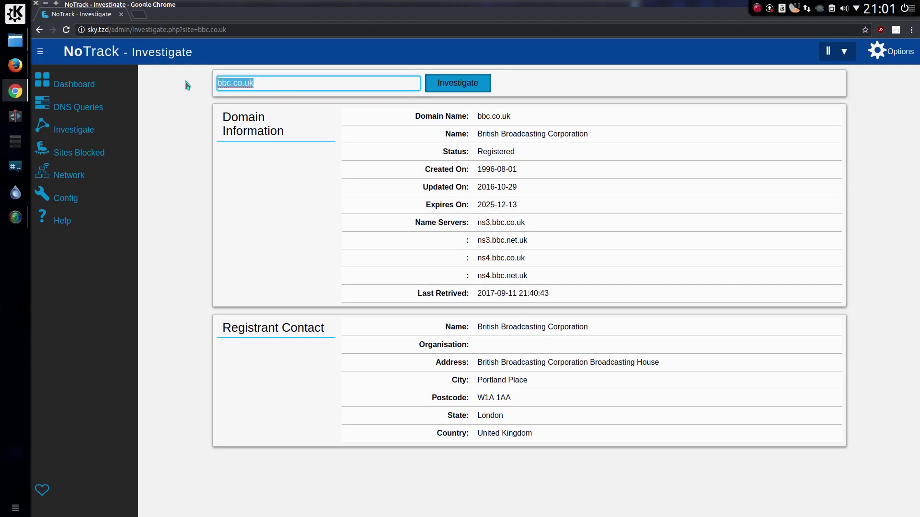
{"action": "type", "text": "duckduckgo.com"}
{"action": "left_click", "coordinate": [484, 90]}
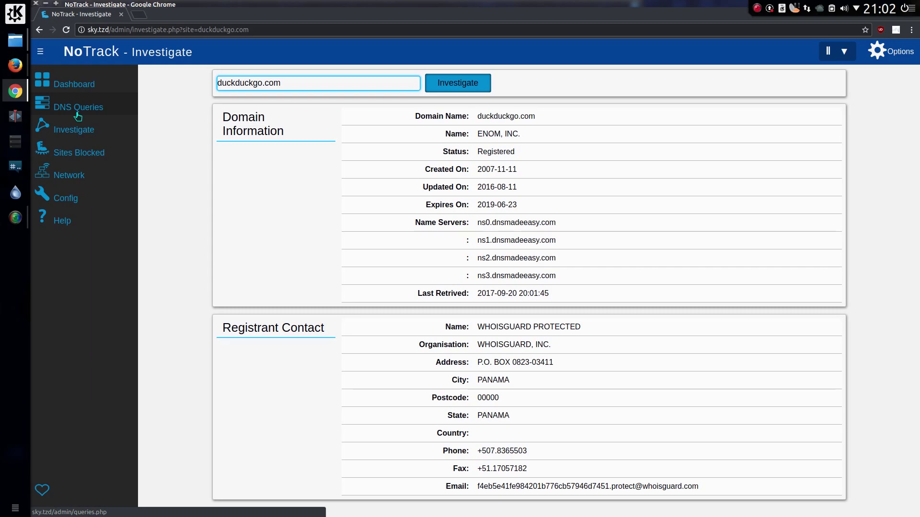
- List DNS queries in time order and scroll to the 19:38 BBC entries
{"action": "left_click", "coordinate": [78, 114]}
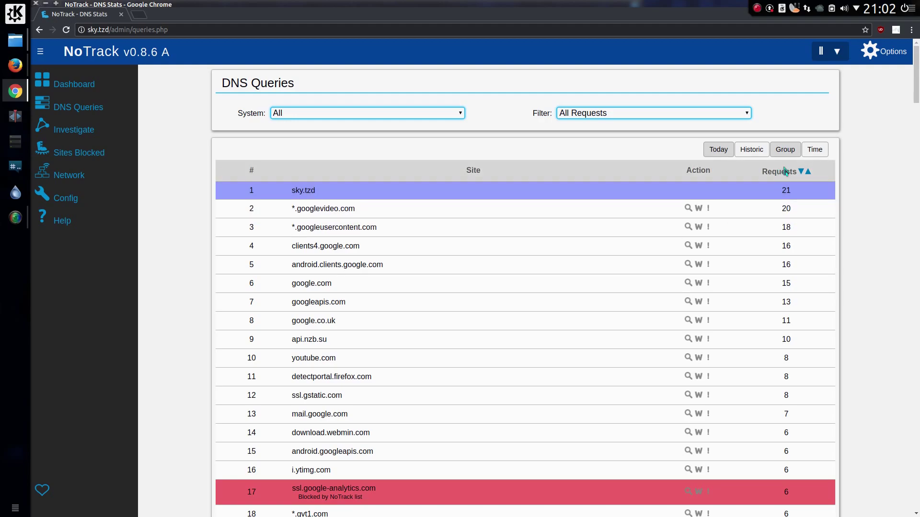
{"action": "left_click", "coordinate": [815, 151]}
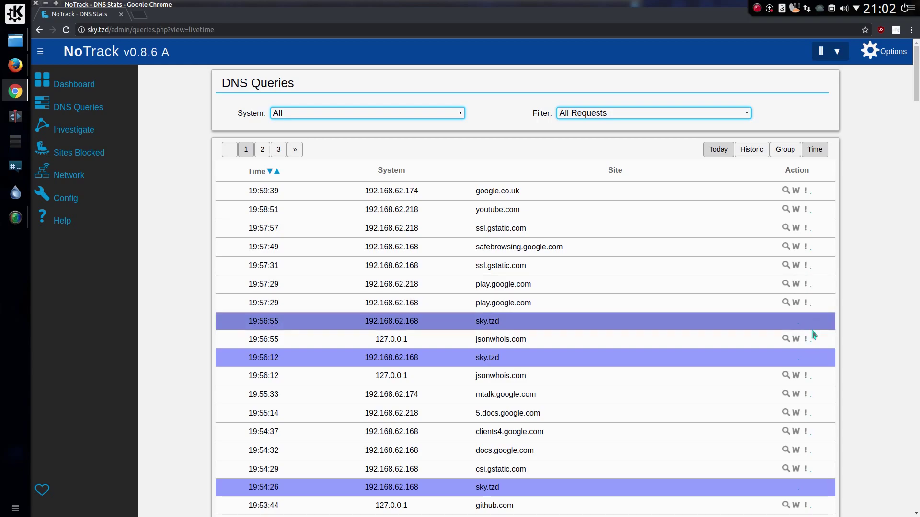
{"action": "scroll", "coordinate": [756, 379], "scroll_direction": "down", "scroll_amount": 20}
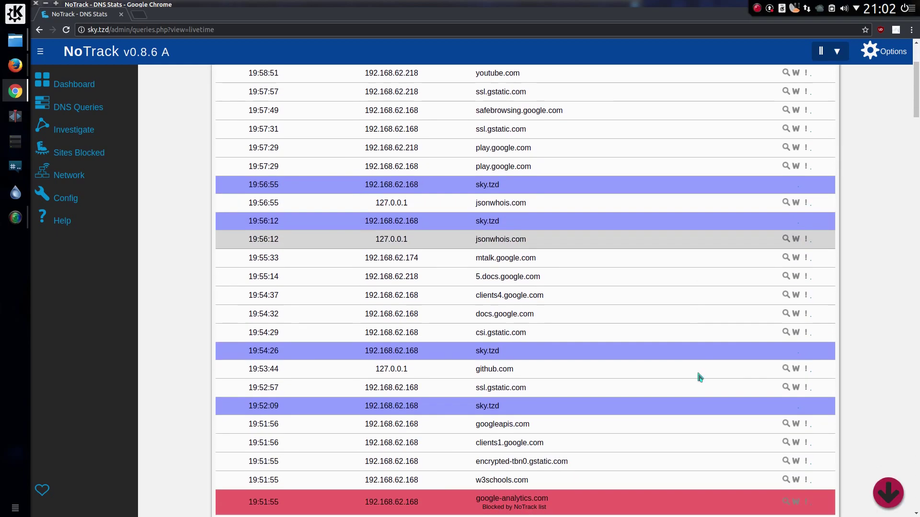
{"action": "scroll", "coordinate": [688, 346], "scroll_direction": "down", "scroll_amount": 11}
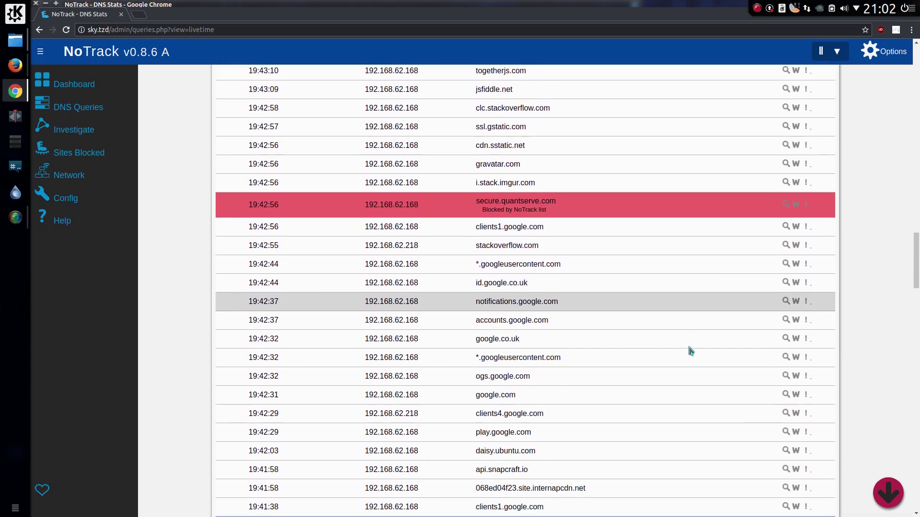
{"action": "scroll", "coordinate": [690, 351], "scroll_direction": "down", "scroll_amount": 10}
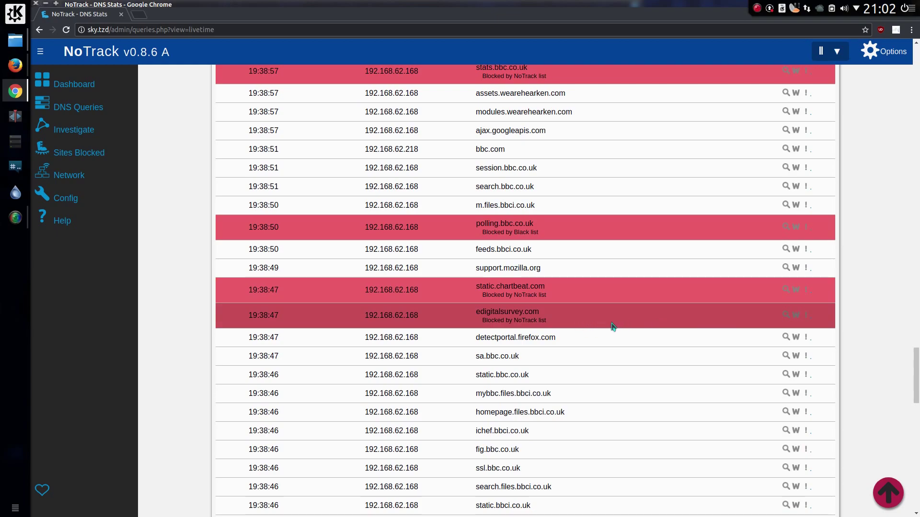
- Investigate blocked edigitalsurvey.com, review its surrounding queries and WHOIS details, then reopen a blank Investigate page
{"action": "left_click", "coordinate": [811, 319]}
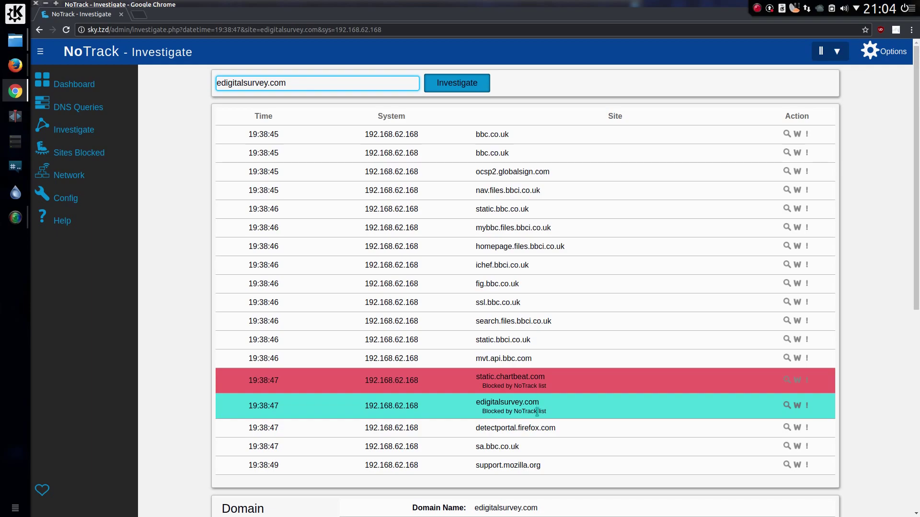
{"action": "scroll", "coordinate": [460, 297], "scroll_direction": "down", "scroll_amount": 6}
{"action": "scroll", "coordinate": [385, 259], "scroll_direction": "up", "scroll_amount": 1}
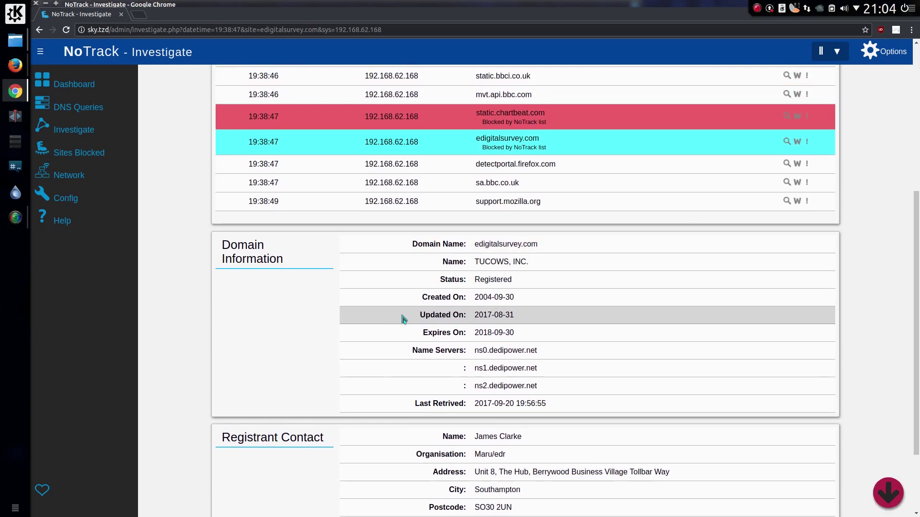
{"action": "scroll", "coordinate": [405, 319], "scroll_direction": "down", "scroll_amount": 2}
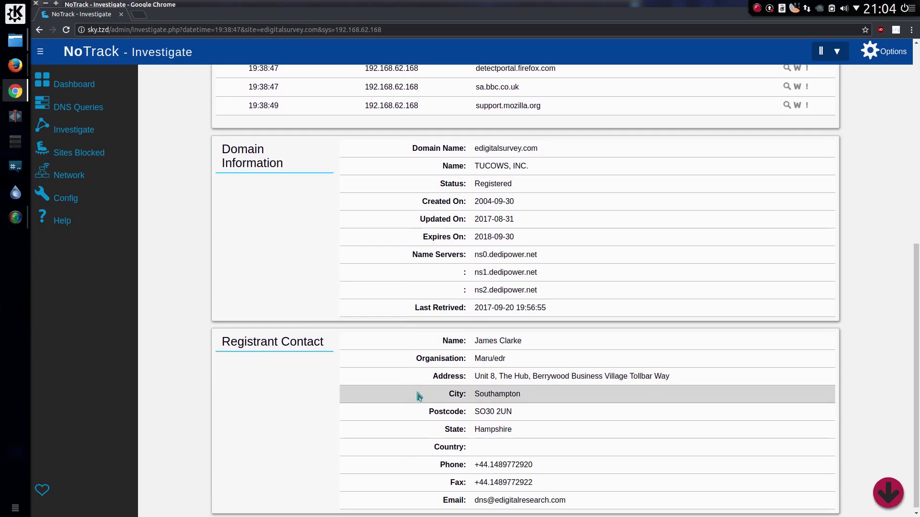
{"action": "left_click", "coordinate": [80, 129]}
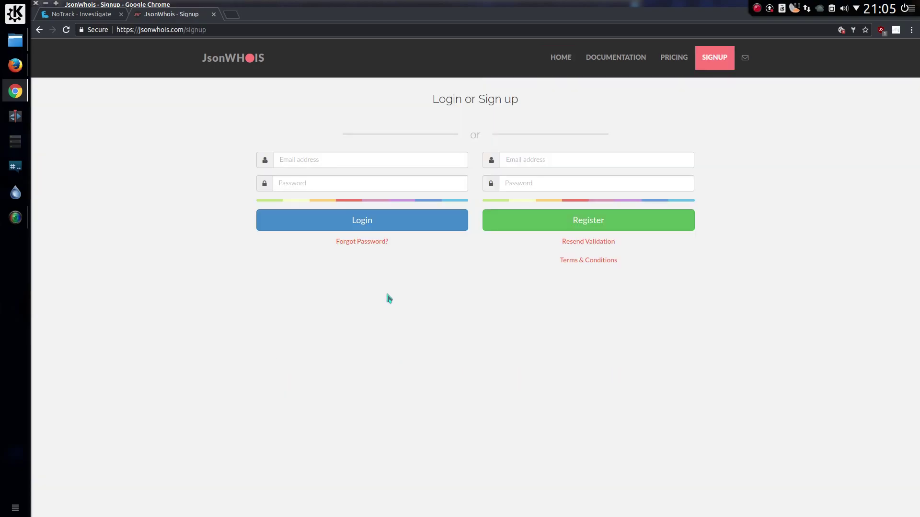
- Log in to JsonWhois and price 250000 Whois calls at $363.00 per month
{"action": "left_click", "coordinate": [378, 229]}
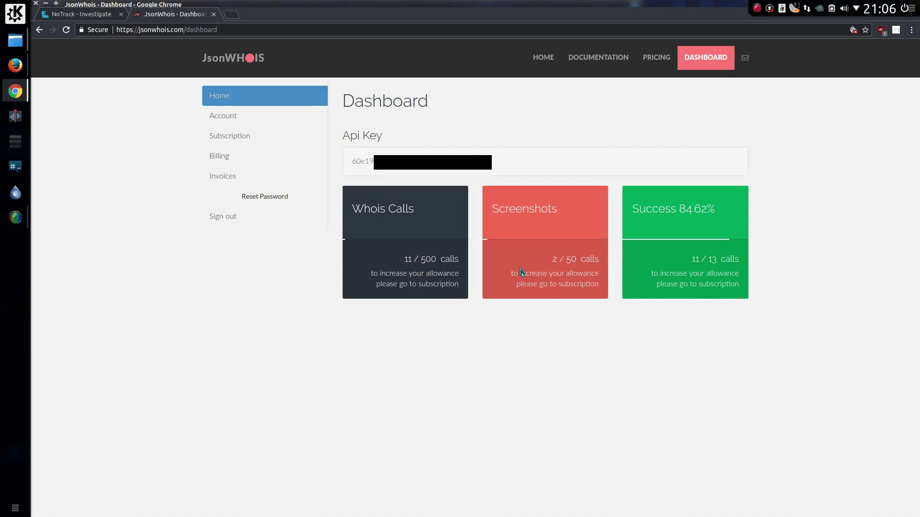
{"action": "left_click", "coordinate": [522, 273]}
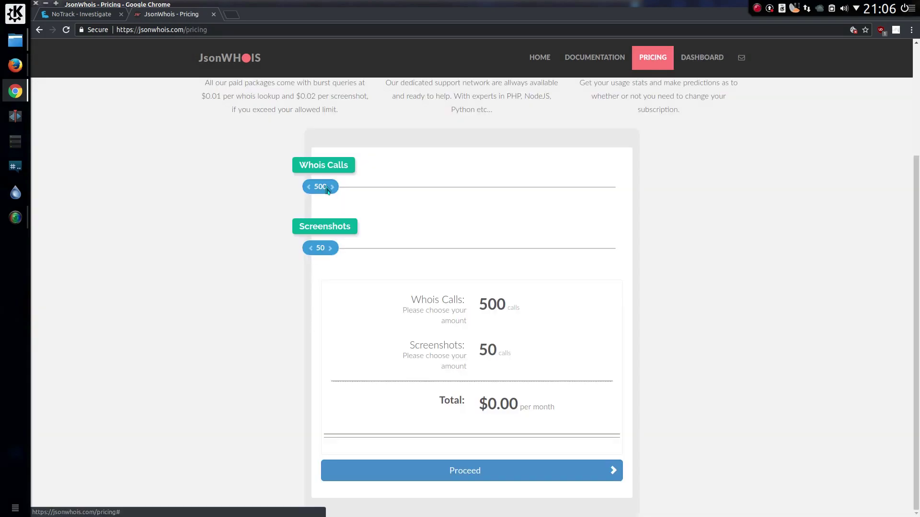
{"action": "left_click_drag", "start_coordinate": [327, 190], "coordinate": [364, 187]}
- Confirm the JsonWhois API key is filled in under Config > General Domain Stats
{"action": "key", "text": "ctrl+shift+Tab"}
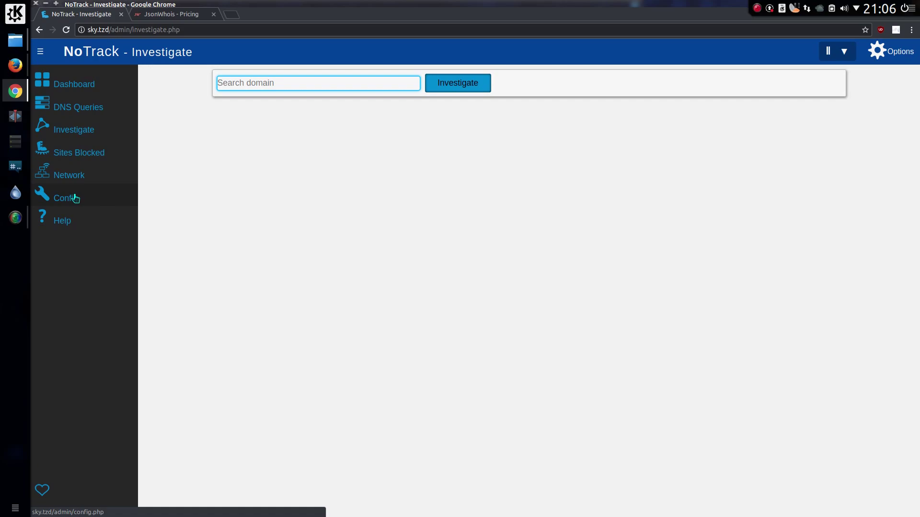
{"action": "left_click", "coordinate": [75, 198]}
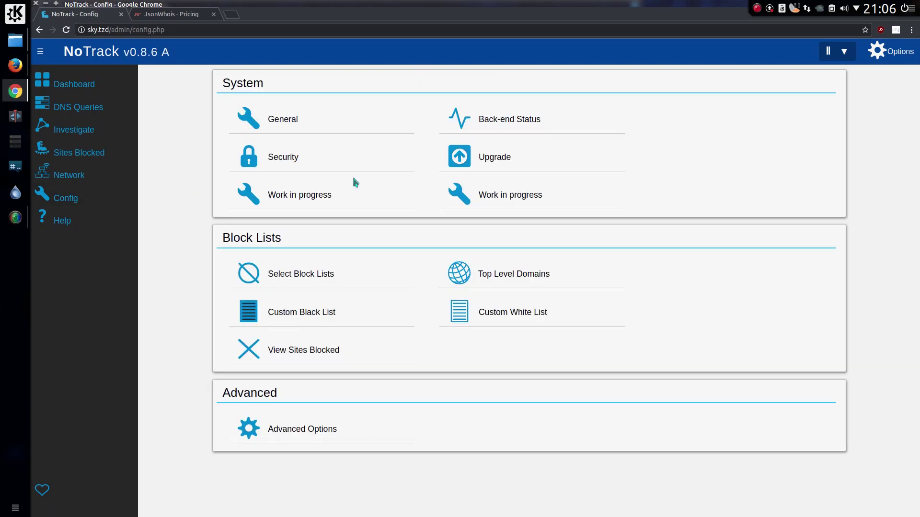
{"action": "left_click", "coordinate": [291, 123]}
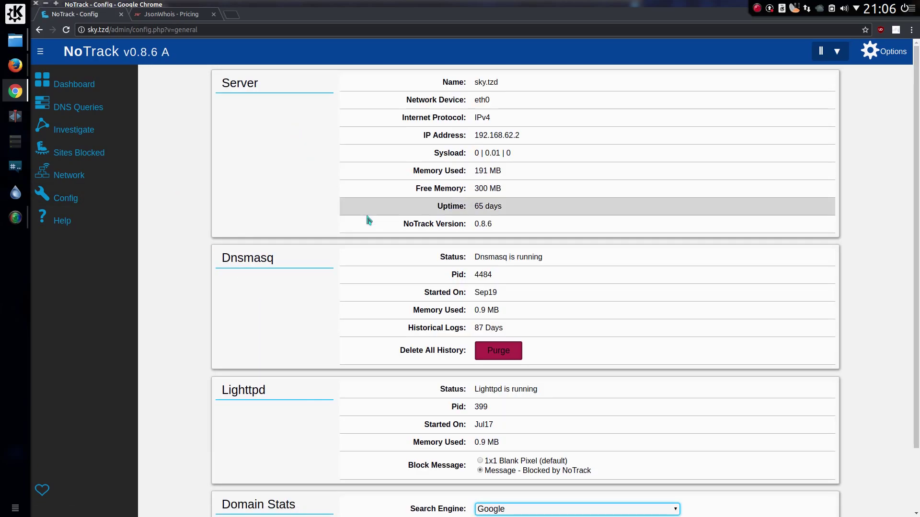
{"action": "scroll", "coordinate": [370, 223], "scroll_direction": "down", "scroll_amount": 3}
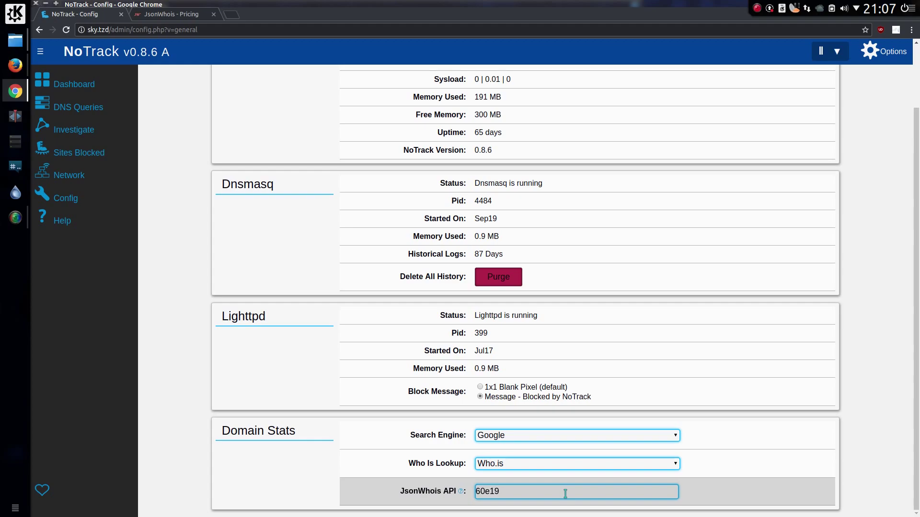
{"action": "left_click", "coordinate": [78, 107]}
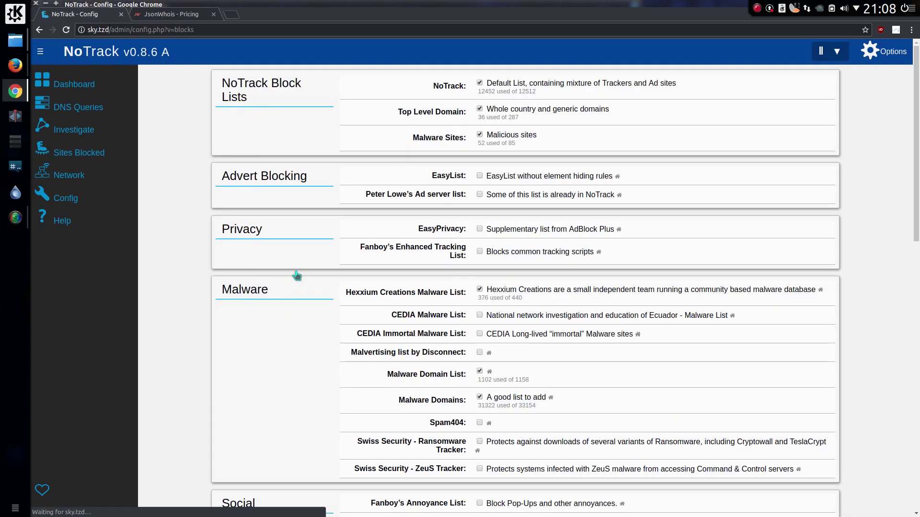
- Scroll the block lists down to Region Specific, then go back to the Config overview
{"action": "scroll", "coordinate": [375, 283], "scroll_direction": "down", "scroll_amount": 5}
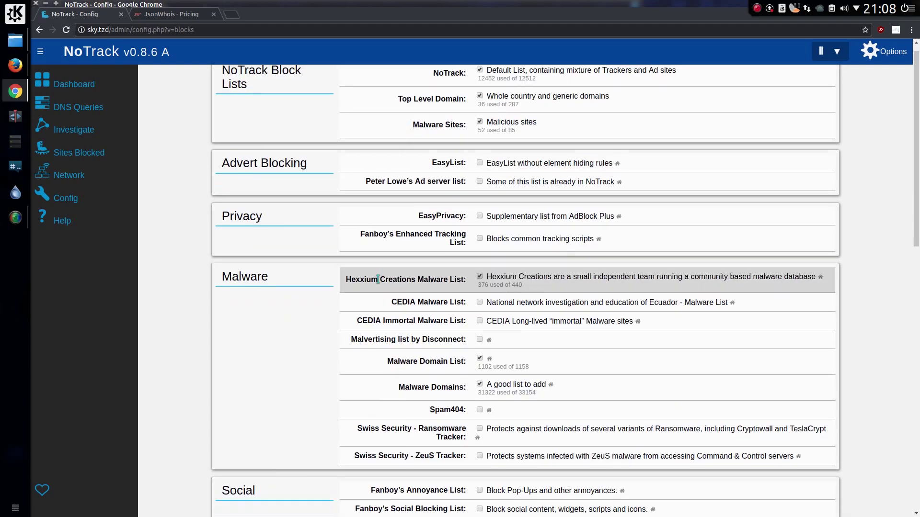
{"action": "scroll", "coordinate": [377, 298], "scroll_direction": "down", "scroll_amount": 8}
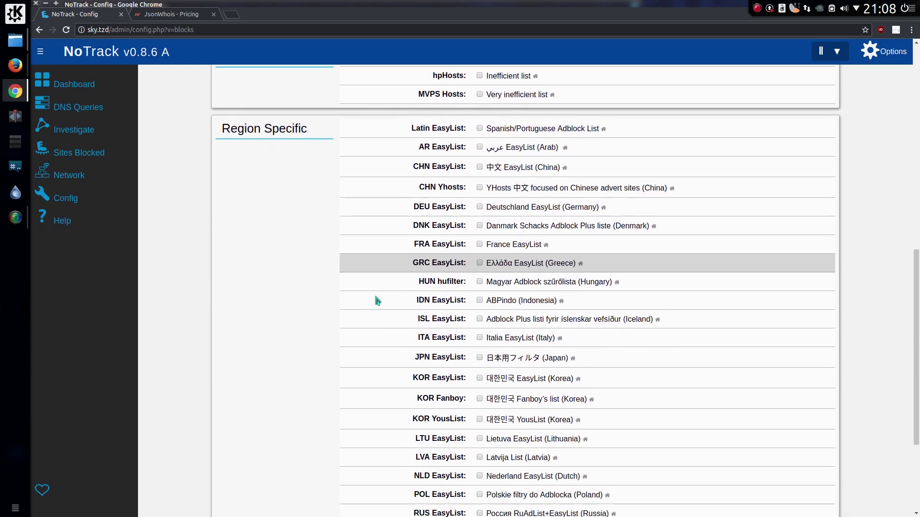
{"action": "scroll", "coordinate": [375, 302], "scroll_direction": "down", "scroll_amount": 1}
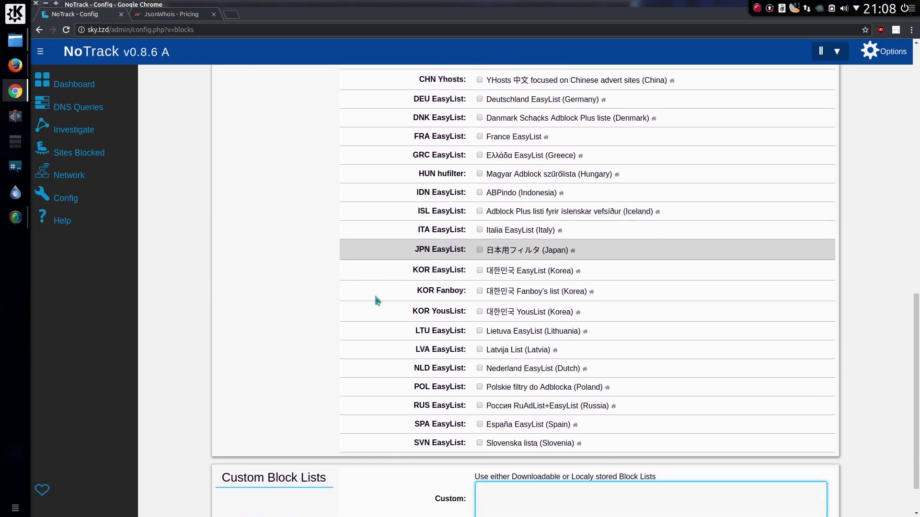
{"action": "scroll", "coordinate": [605, 424], "scroll_direction": "up", "scroll_amount": 3}
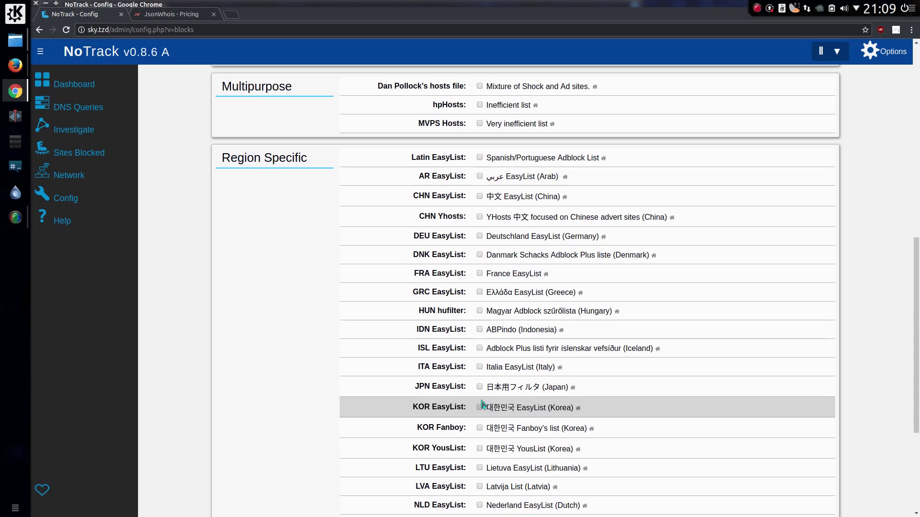
{"action": "key", "text": "alt+Left"}
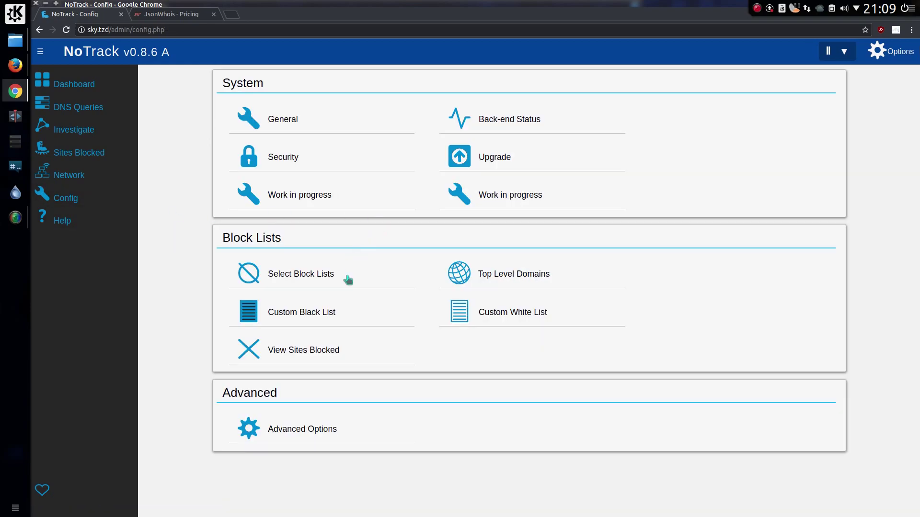
- Review the New Generic Top Level Domains table, nearly all ticked except .webcam and .xyz
{"action": "left_click", "coordinate": [502, 278]}
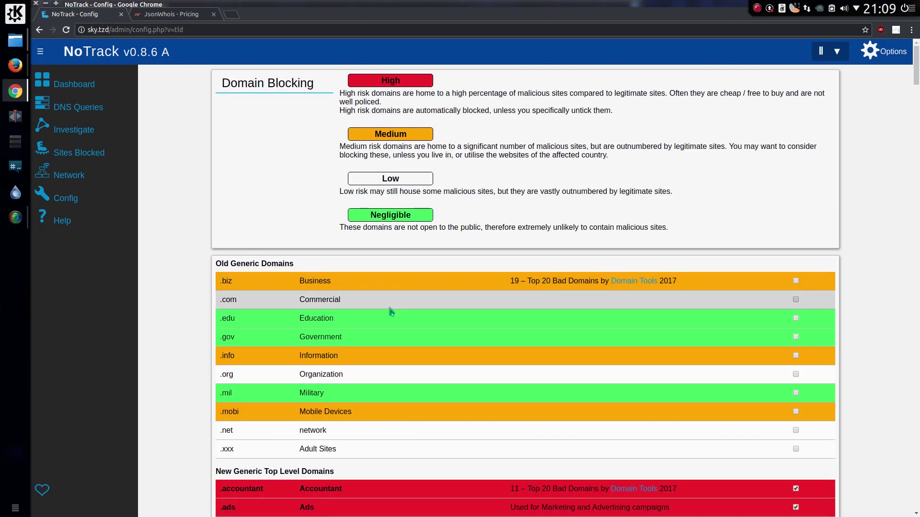
{"action": "scroll", "coordinate": [391, 316], "scroll_direction": "down", "scroll_amount": 2}
{"action": "scroll", "coordinate": [390, 319], "scroll_direction": "down", "scroll_amount": 5}
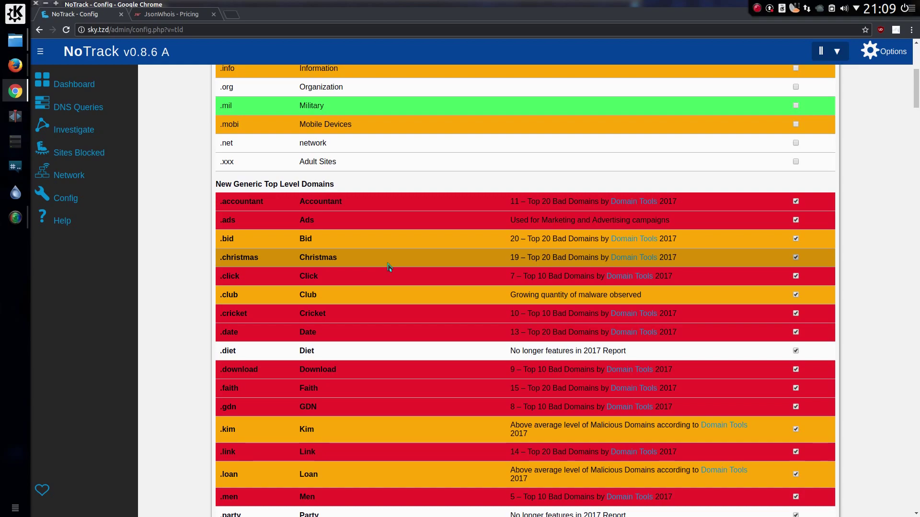
{"action": "scroll", "coordinate": [389, 270], "scroll_direction": "down", "scroll_amount": 2}
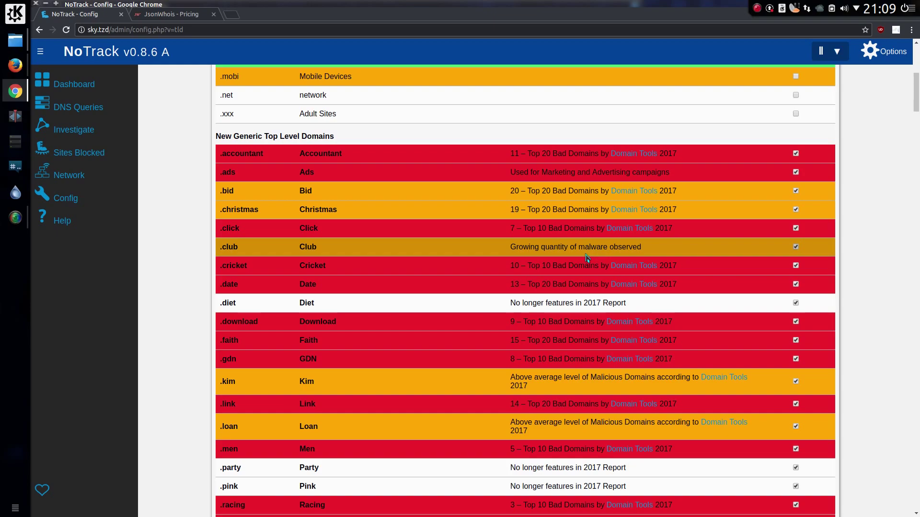
{"action": "scroll", "coordinate": [587, 260], "scroll_direction": "down", "scroll_amount": 3}
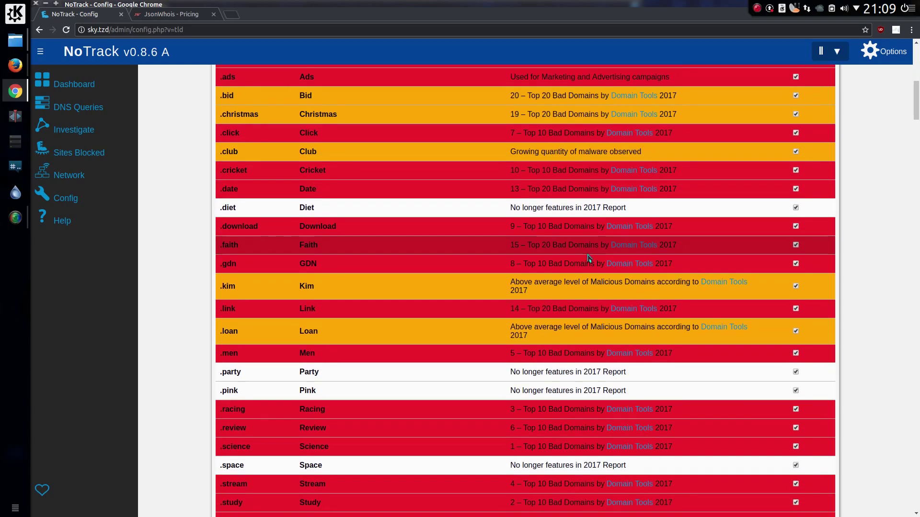
{"action": "scroll", "coordinate": [589, 262], "scroll_direction": "down", "scroll_amount": 2}
{"action": "scroll", "coordinate": [585, 264], "scroll_direction": "down", "scroll_amount": 1}
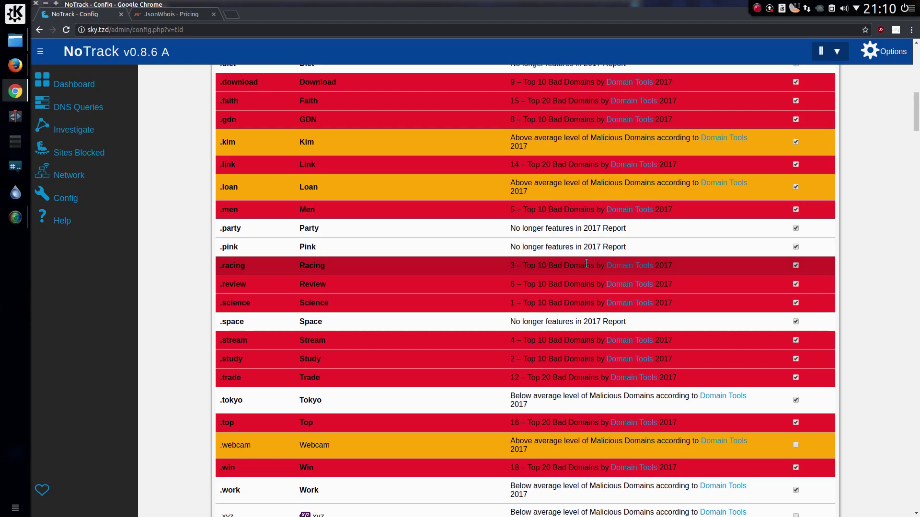
{"action": "scroll", "coordinate": [582, 266], "scroll_direction": "up", "scroll_amount": 4}
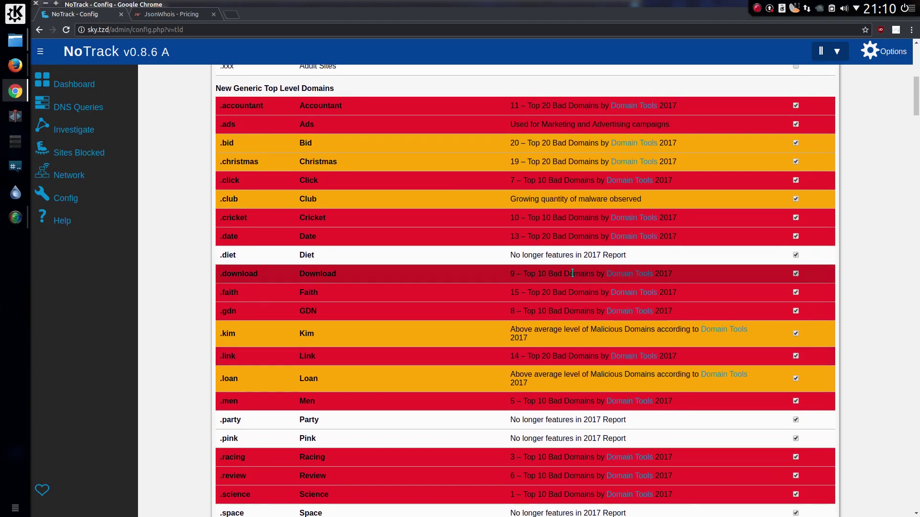
{"action": "scroll", "coordinate": [572, 273], "scroll_direction": "down", "scroll_amount": 5}
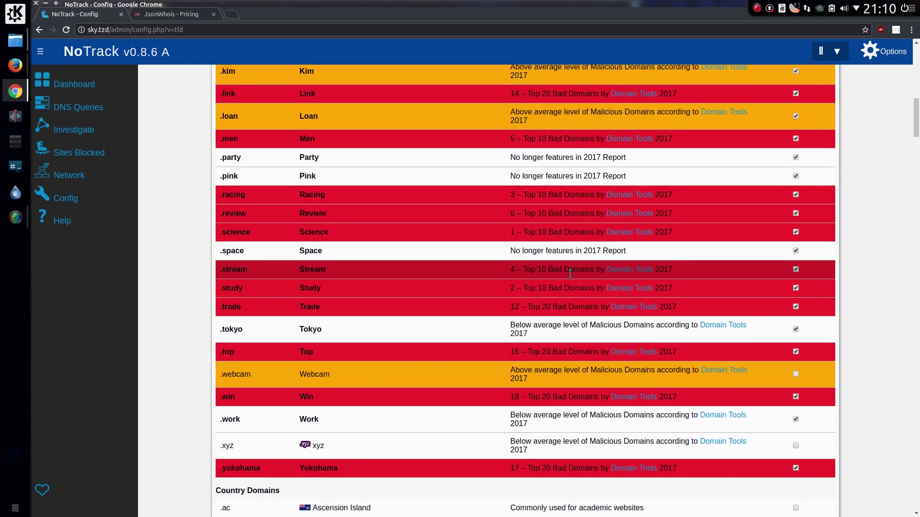
- Return to the dashboard, now showing 606 sites blocked this week and 548 queries today
{"action": "left_click", "coordinate": [87, 84]}
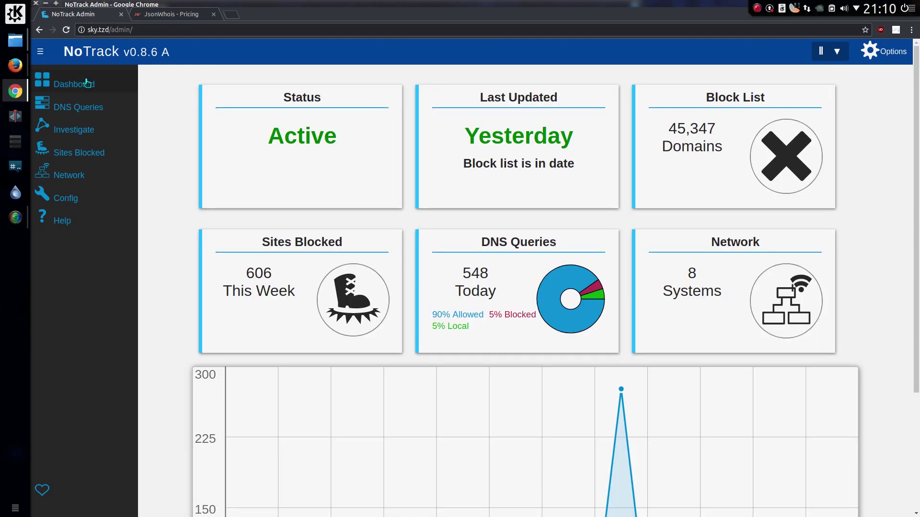